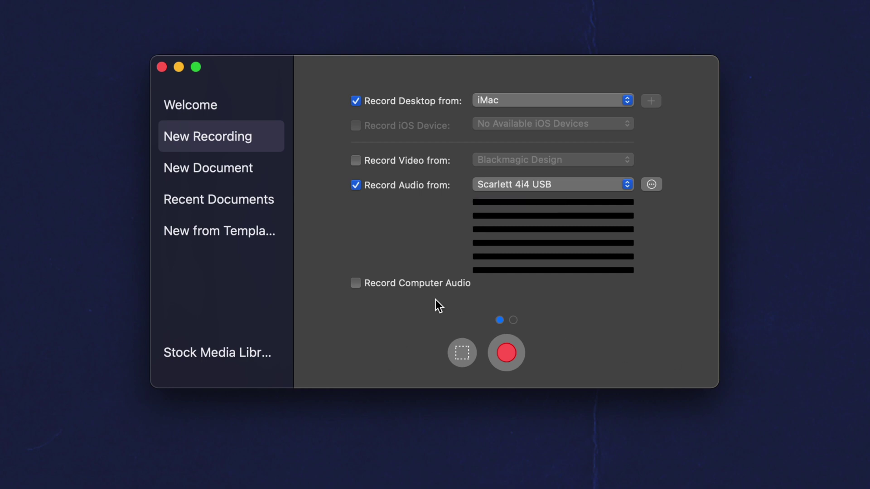
# - Enable Record Computer Audio and accept installing the Telestream Audio driver
pyautogui.click(358, 283)
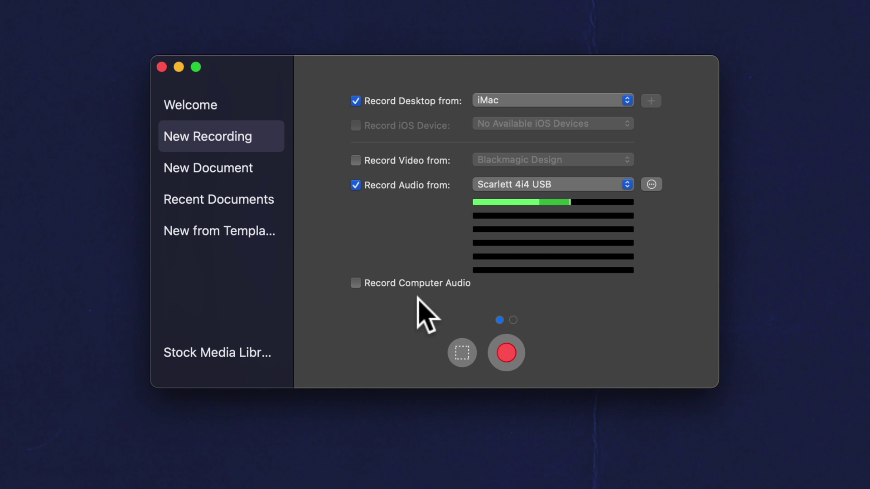
pyautogui.click(355, 284)
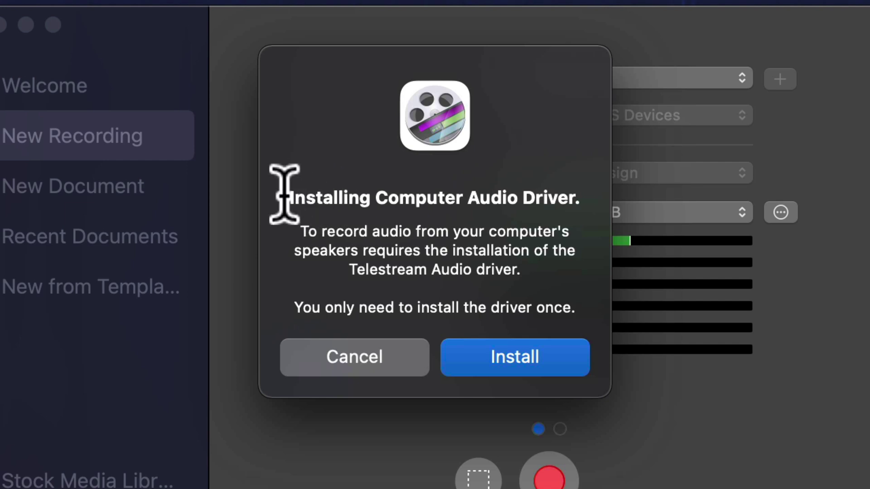
pyautogui.moveTo(286, 191); pyautogui.dragTo(577, 207)
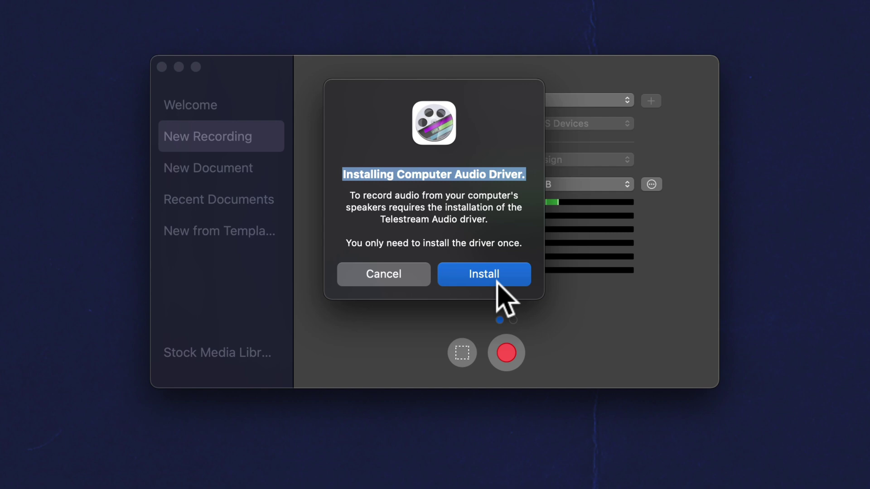
pyautogui.click(497, 279)
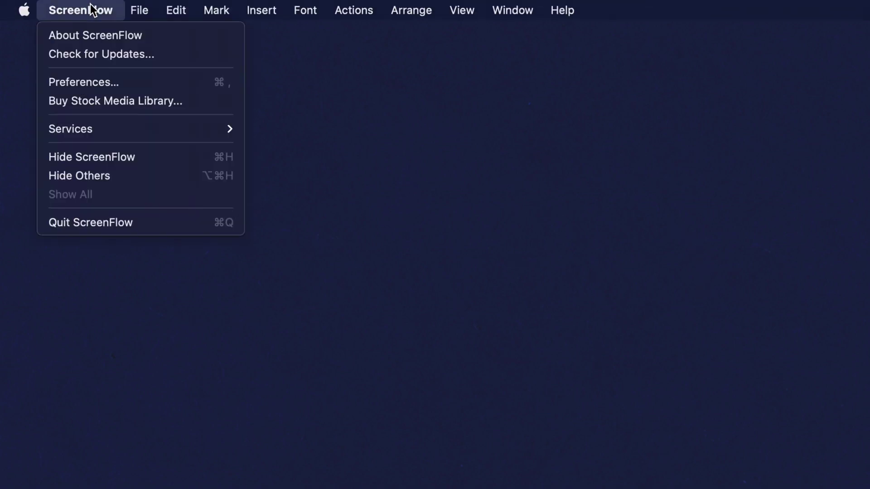
# - Start the Telestream Audio driver install from ScreenFlow's Advanced preferences
pyautogui.click(149, 88)
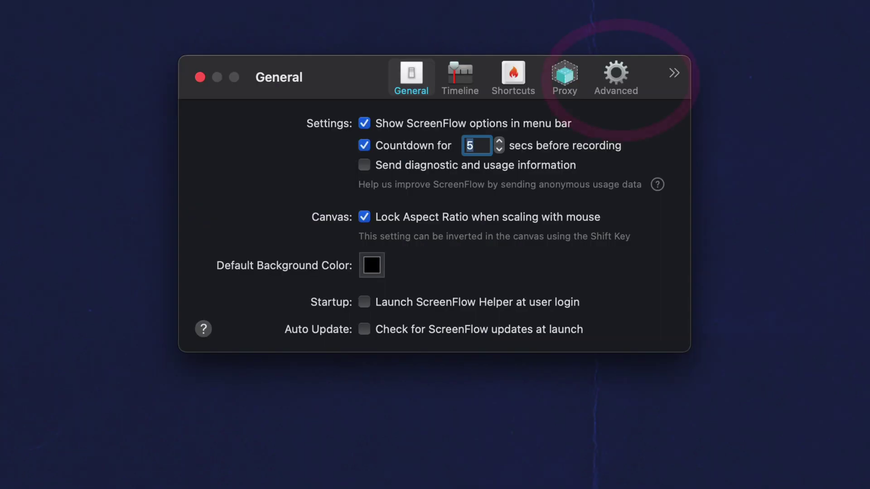
pyautogui.click(613, 76)
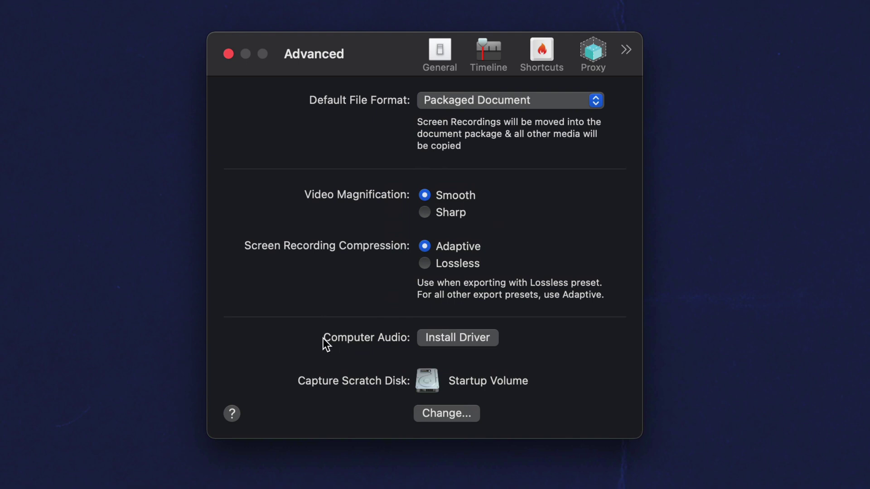
pyautogui.click(422, 339)
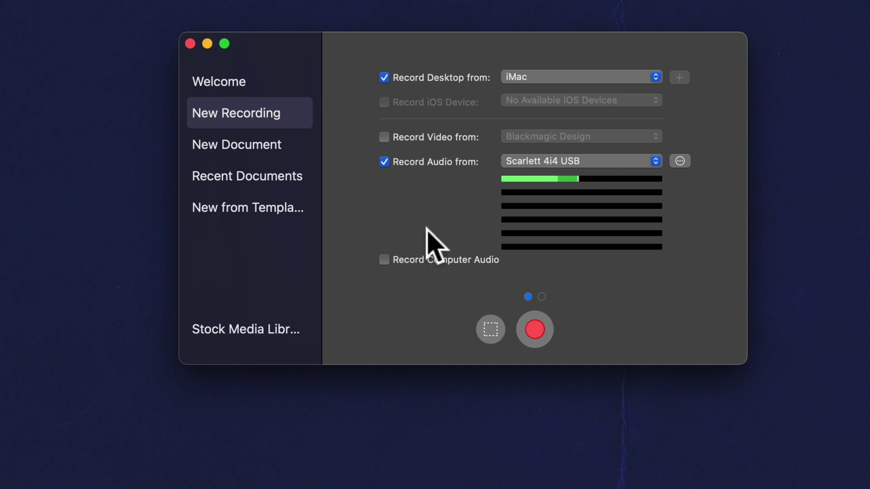
# - Enable Record Computer Audio and continue, ticking 'Do not show this message again'
pyautogui.click(384, 260)
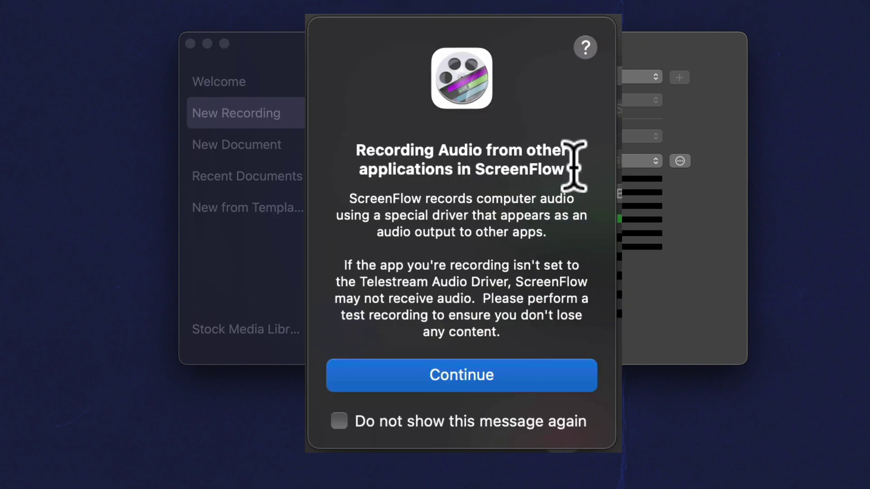
pyautogui.moveTo(566, 144); pyautogui.dragTo(331, 146)
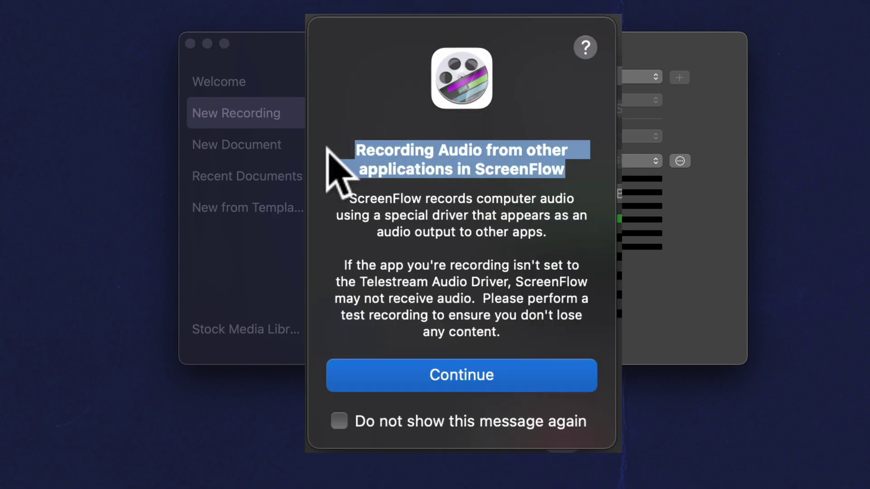
pyautogui.click(552, 154)
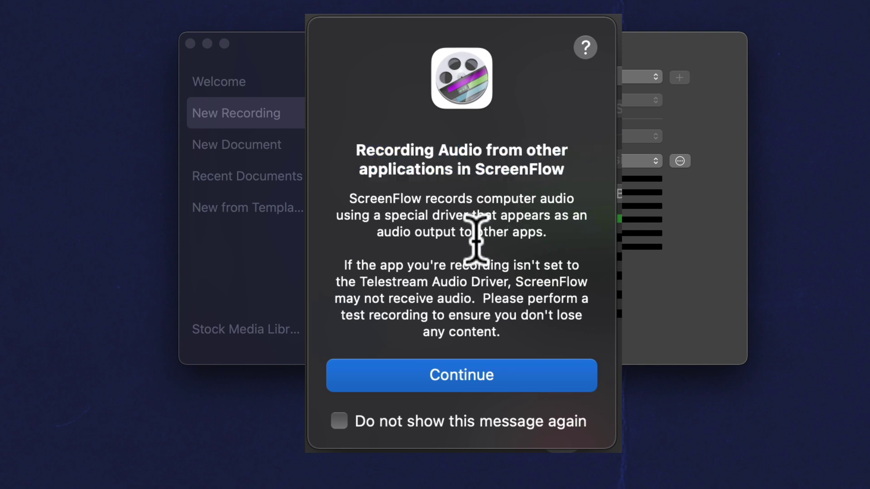
pyautogui.moveTo(361, 281)
pyautogui.mouseDown()
pyautogui.moveTo(501, 278)
pyautogui.moveTo(583, 290)
pyautogui.moveTo(521, 306)
pyautogui.moveTo(432, 299)
pyautogui.moveTo(458, 296)
pyautogui.mouseUp()
pyautogui.click(468, 299)
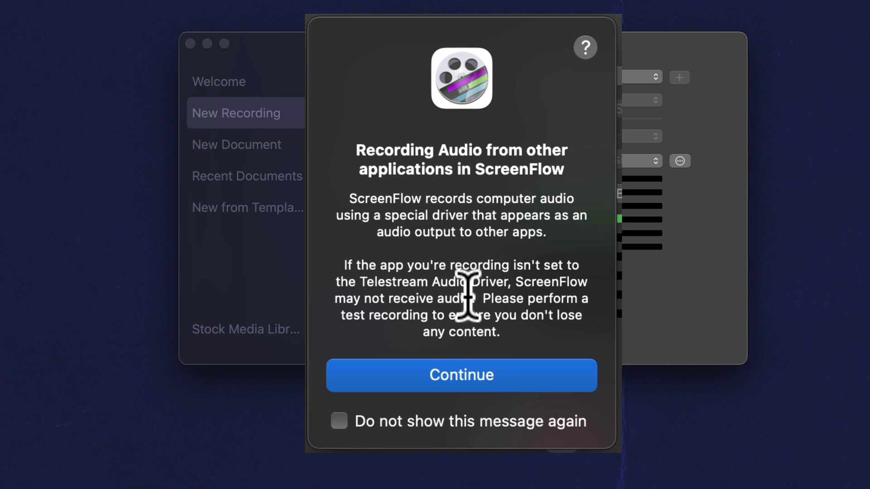
pyautogui.click(341, 420)
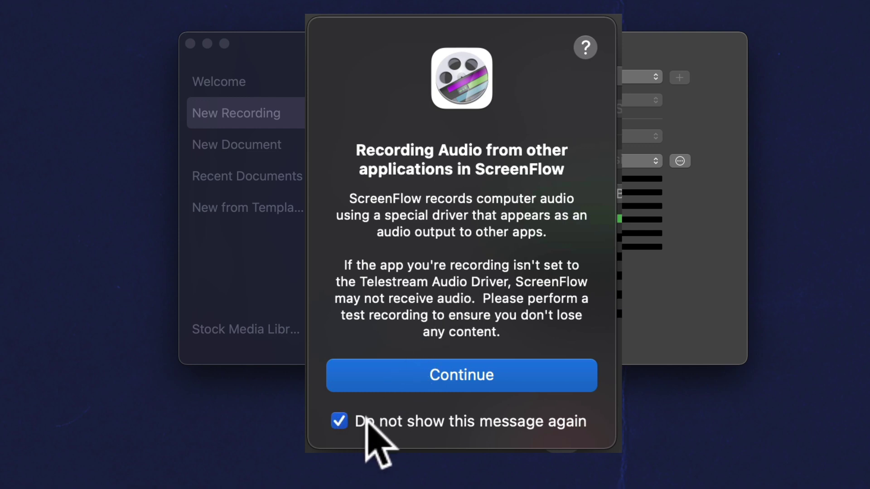
pyautogui.press('Return')
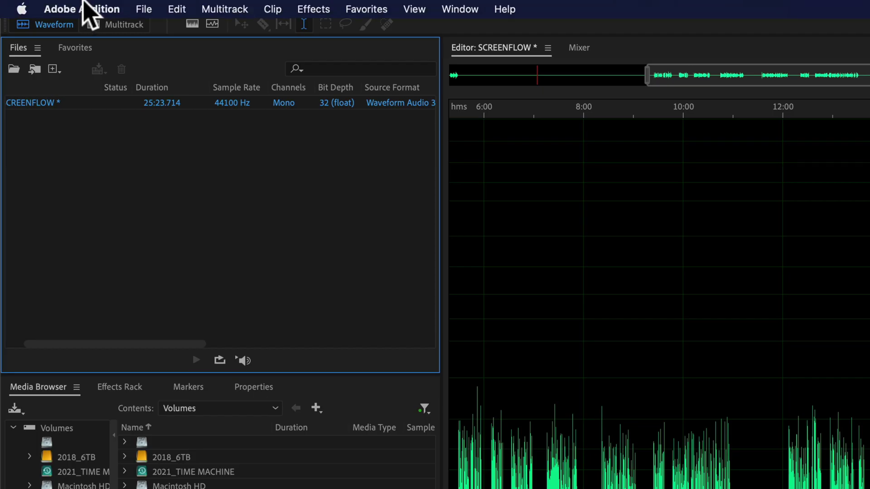
# - Set Audition's Audio Hardware Default Output to Telestream Audio Capture
pyautogui.click(85, 8)
pyautogui.moveTo(71, 57)
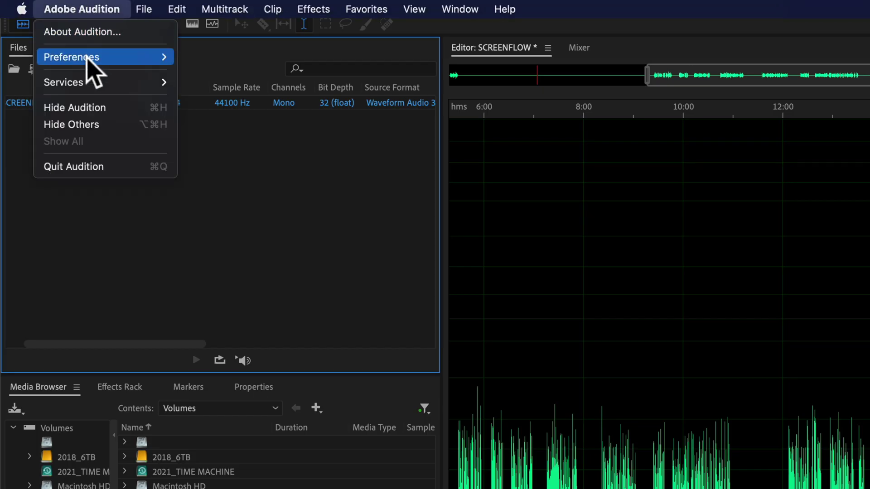
pyautogui.click(288, 117)
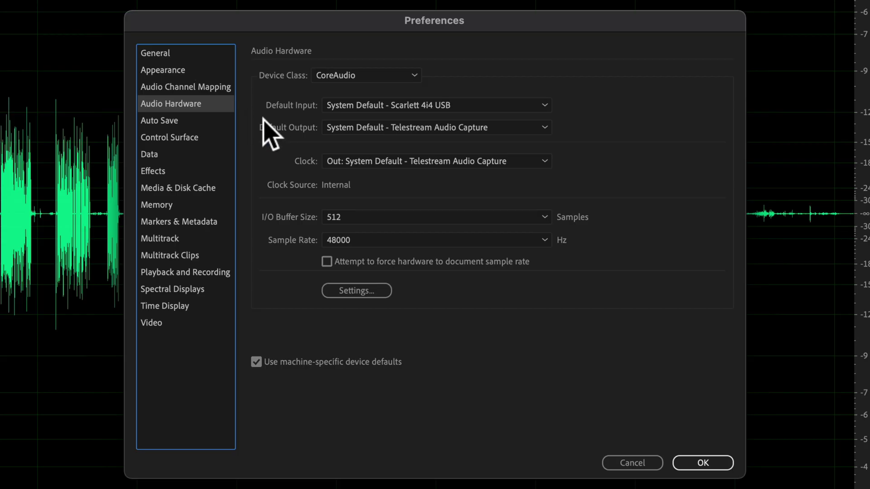
pyautogui.click(544, 127)
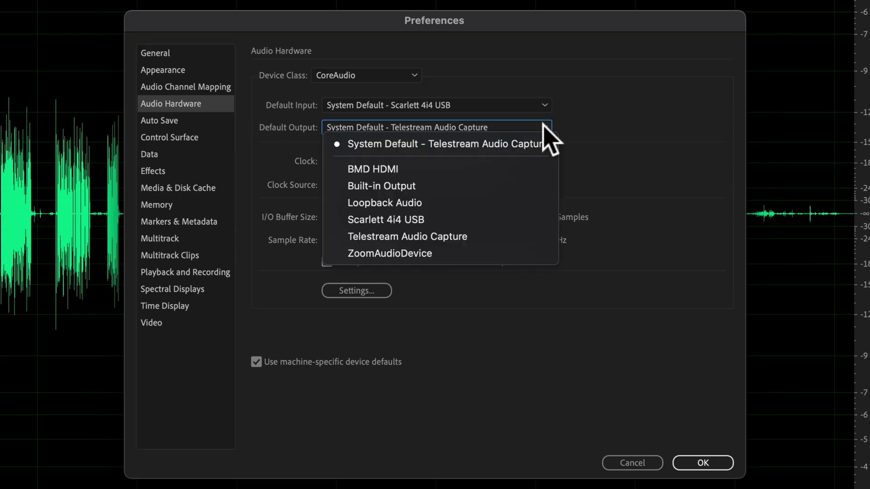
pyautogui.click(525, 238)
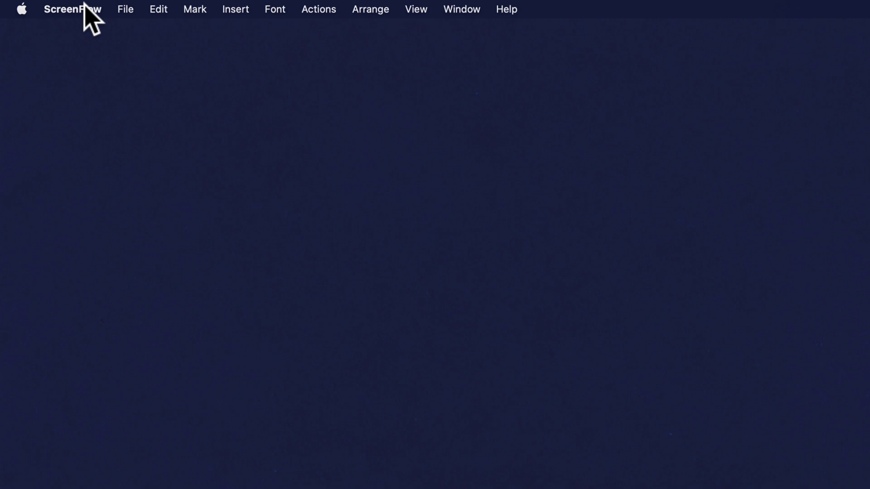
# - Show ScreenFlow's Advanced preferences, where Computer Audio now offers Uninstall Driver
pyautogui.click(84, 8)
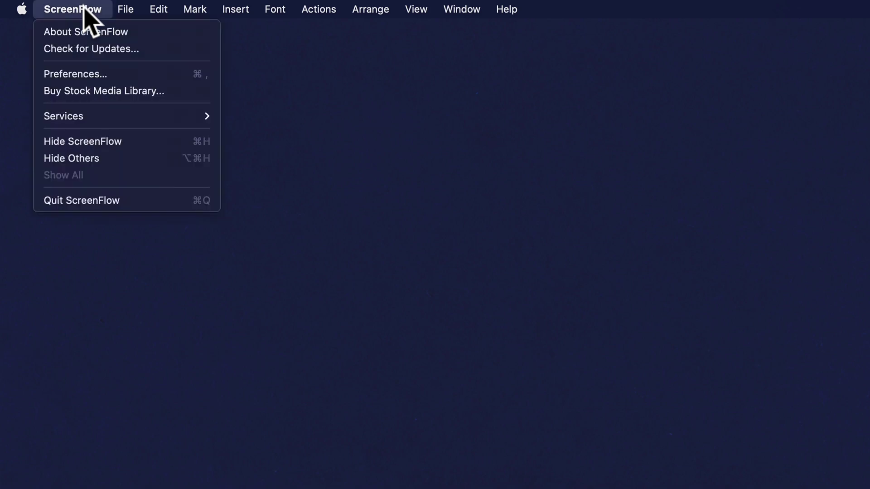
pyautogui.click(95, 75)
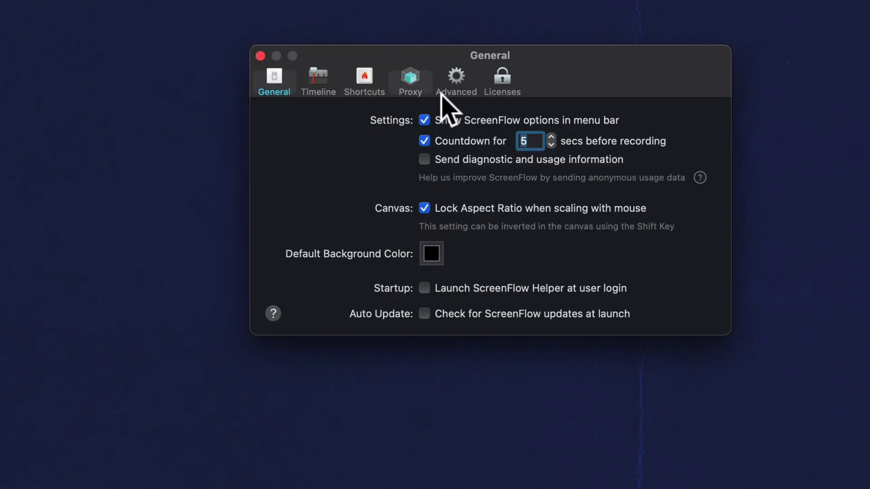
pyautogui.click(457, 76)
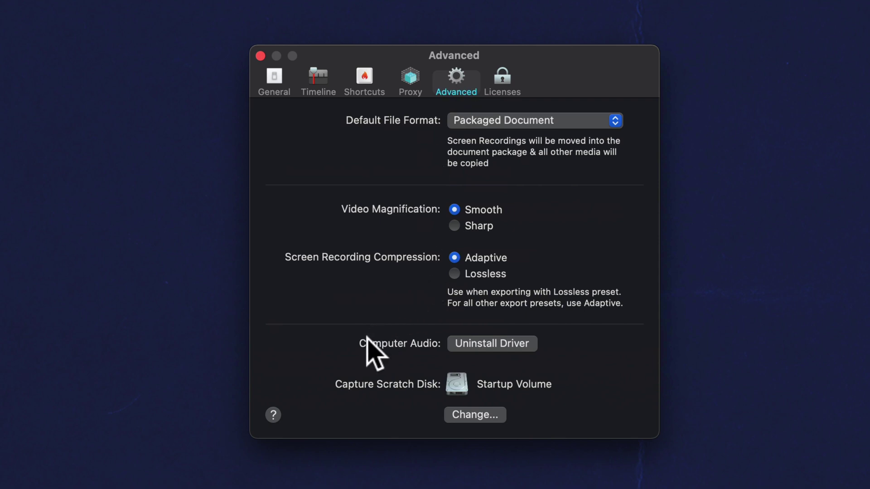